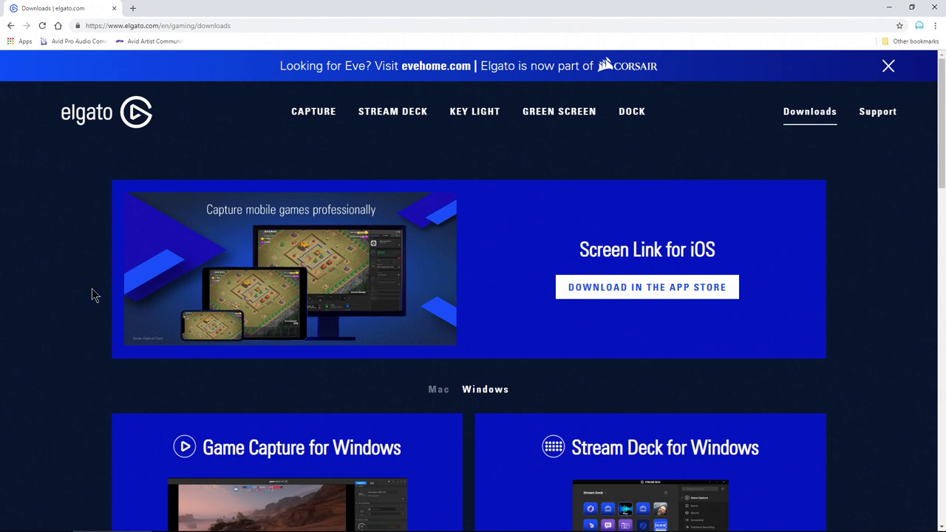
Browse the Elgato downloads page, checking the Mac tab and returning to Windows downloads
{"action": "scroll", "coordinate": [93, 296], "scroll_direction": "down", "scroll_amount": 2}
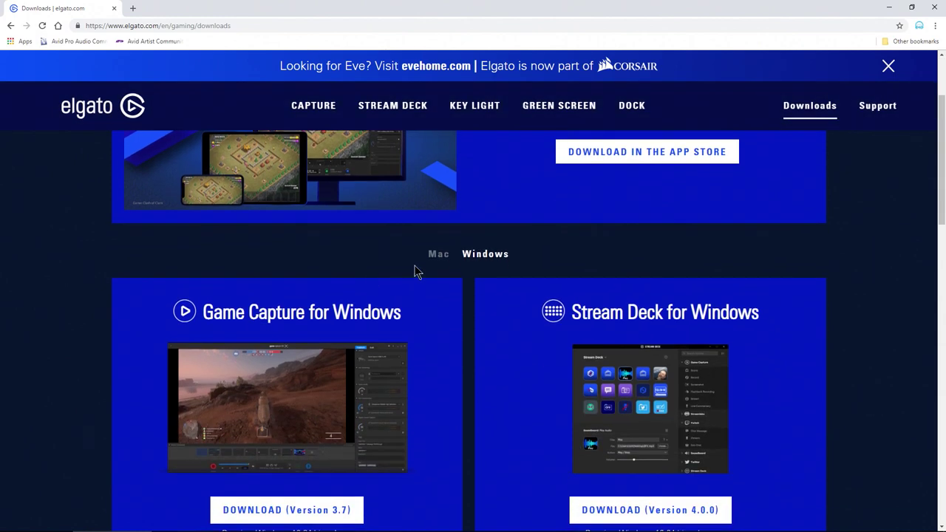
{"action": "left_click", "coordinate": [436, 255]}
{"action": "left_click", "coordinate": [461, 253]}
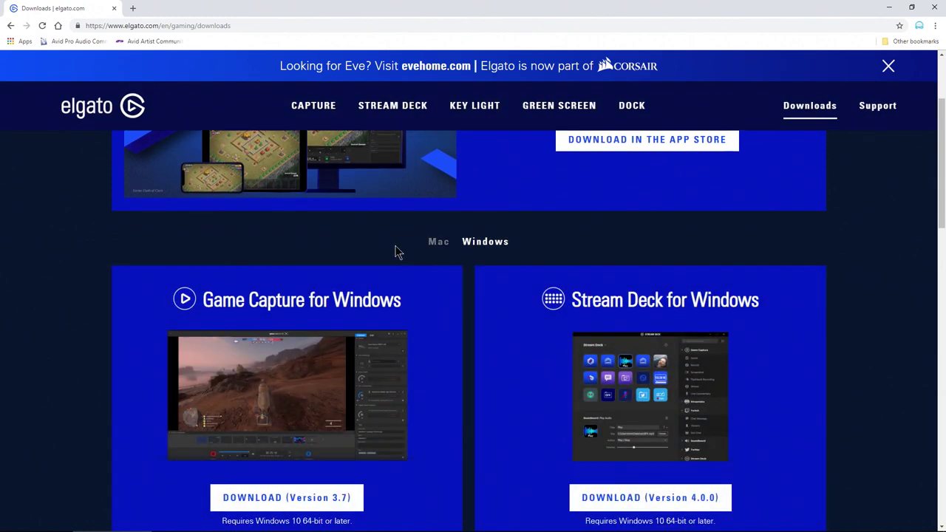
{"action": "scroll", "coordinate": [86, 277], "scroll_direction": "down", "scroll_amount": 1}
{"action": "scroll", "coordinate": [86, 277], "scroll_direction": "down", "scroll_amount": 1}
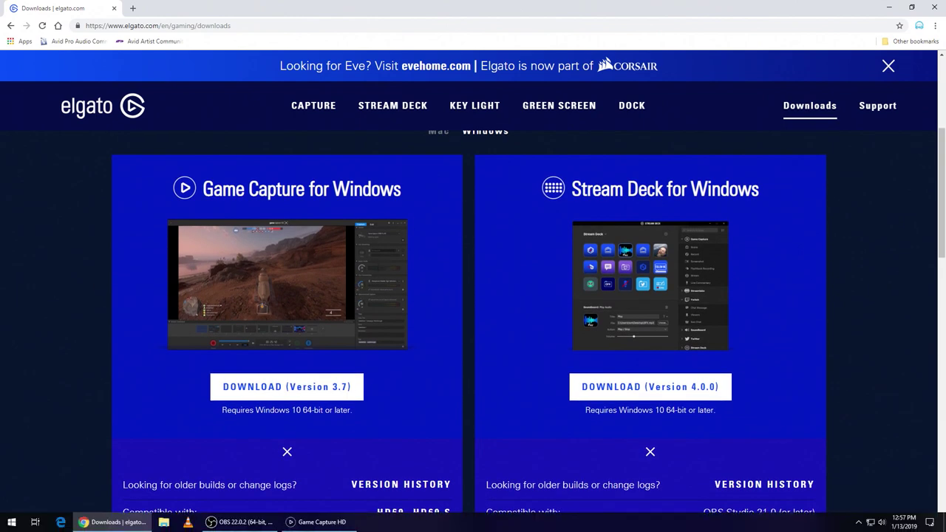
Check Game Capture HD from the taskbar, minimize it, and scroll through the downloads
{"action": "left_click", "coordinate": [322, 522]}
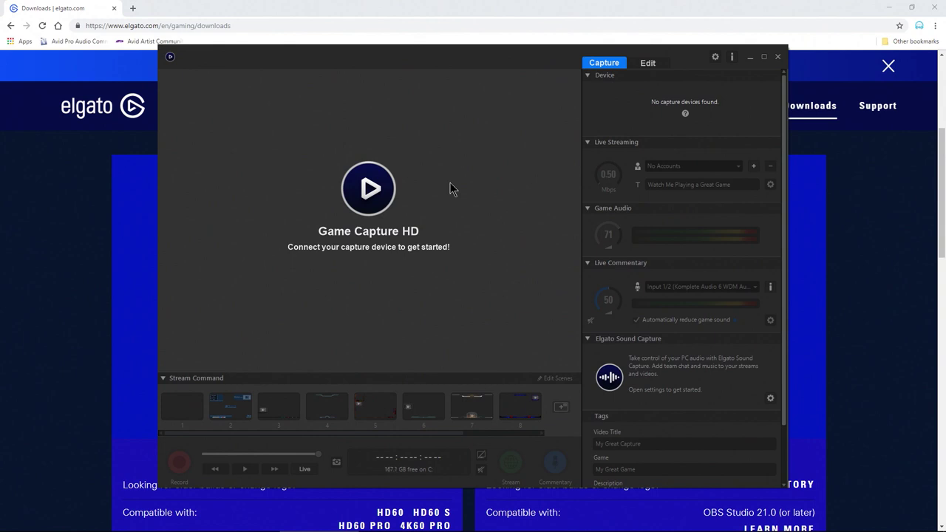
{"action": "left_click", "coordinate": [749, 58]}
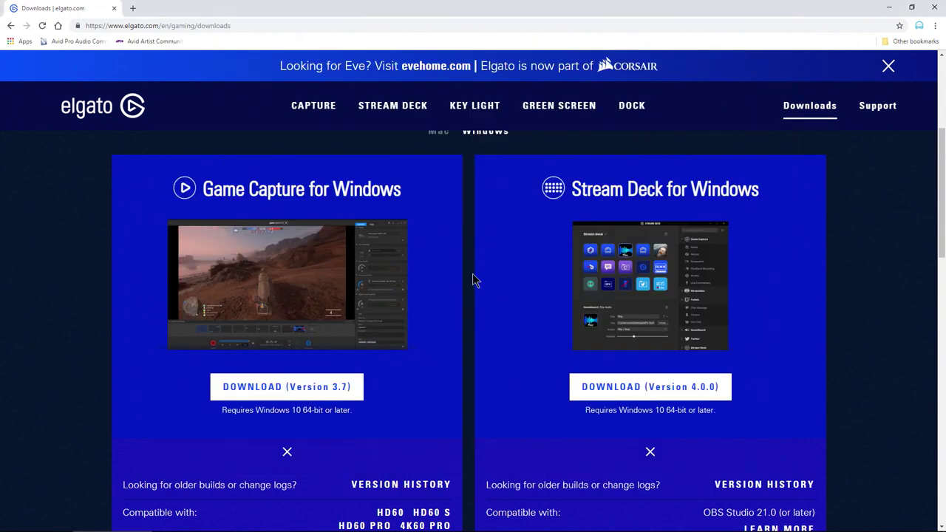
{"action": "scroll", "coordinate": [452, 288], "scroll_direction": "down", "scroll_amount": 8}
{"action": "scroll", "coordinate": [452, 288], "scroll_direction": "down", "scroll_amount": 2}
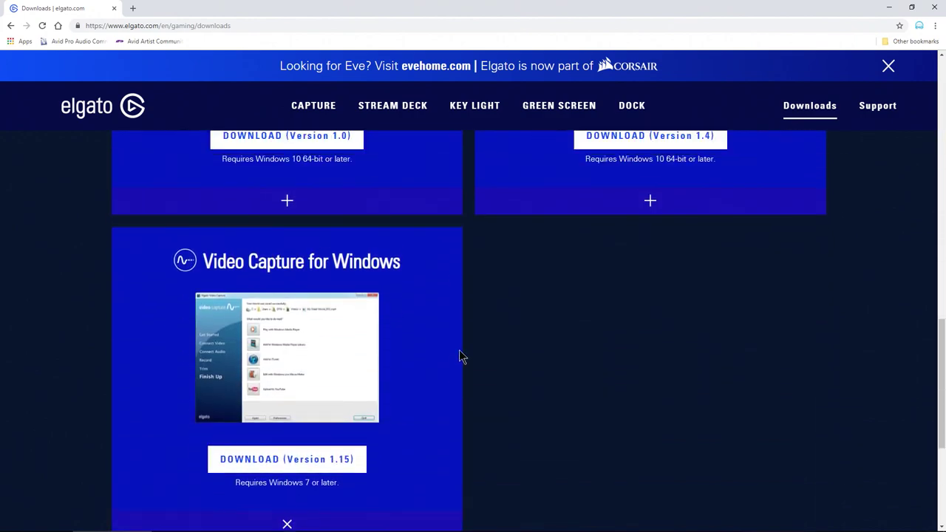
{"action": "scroll", "coordinate": [460, 357], "scroll_direction": "up", "scroll_amount": 12}
{"action": "scroll", "coordinate": [460, 357], "scroll_direction": "up", "scroll_amount": 1}
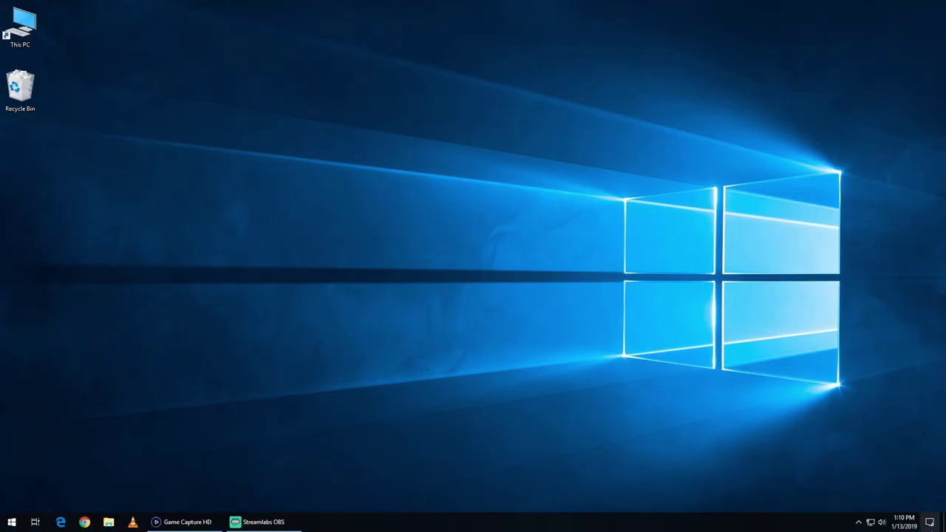
Read the Cam Link 4K 'Device is ready' notification in Action Center, then dismiss it
{"action": "key", "text": "super+a"}
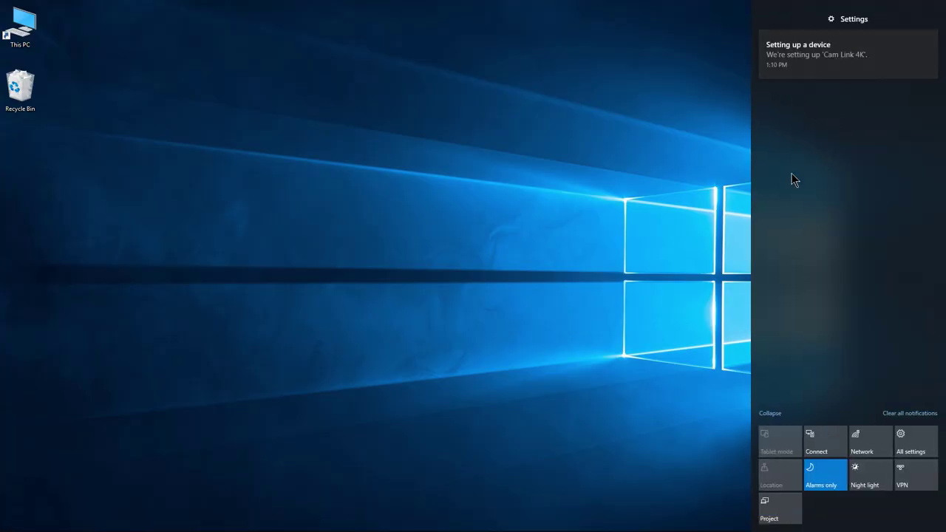
{"action": "left_click", "coordinate": [519, 359]}
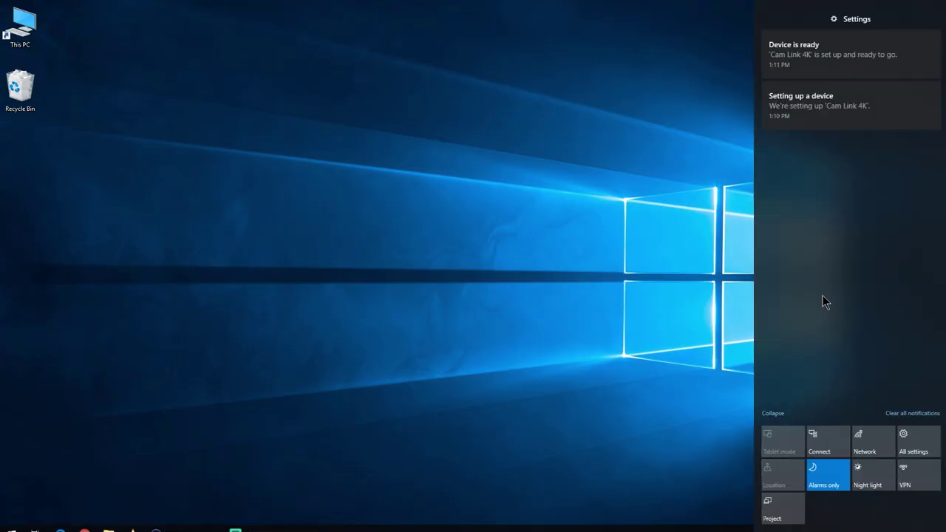
{"action": "left_click", "coordinate": [556, 243]}
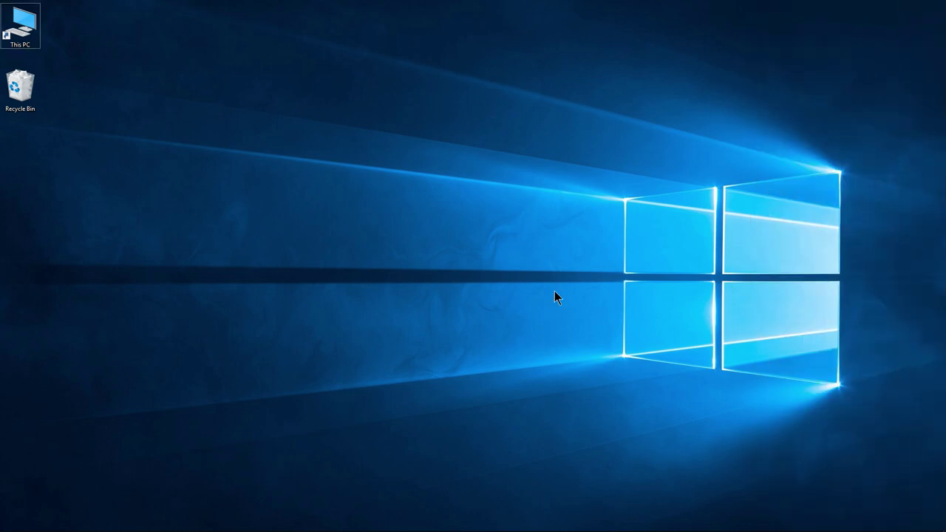
{"action": "key", "text": "super"}
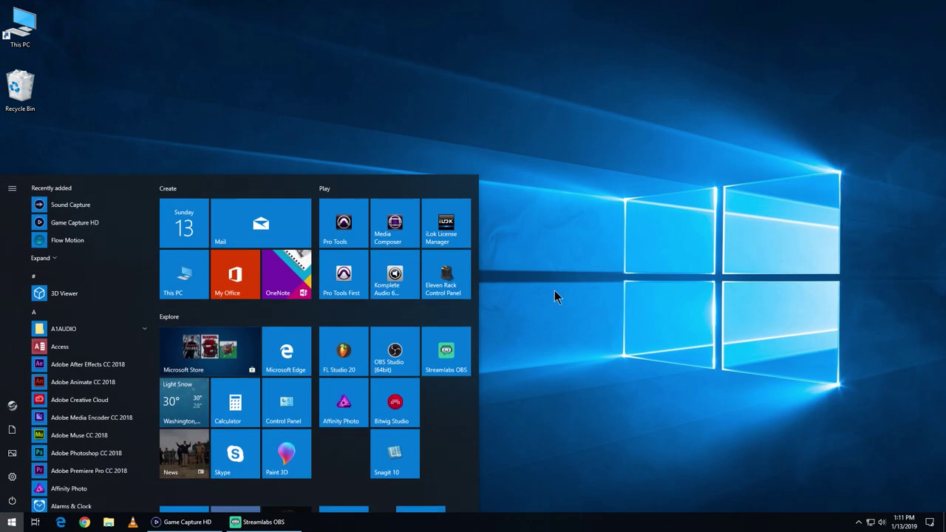
Launch OBS Studio 22.0.2 from the Start menu and focus its window
{"action": "left_click", "coordinate": [435, 369]}
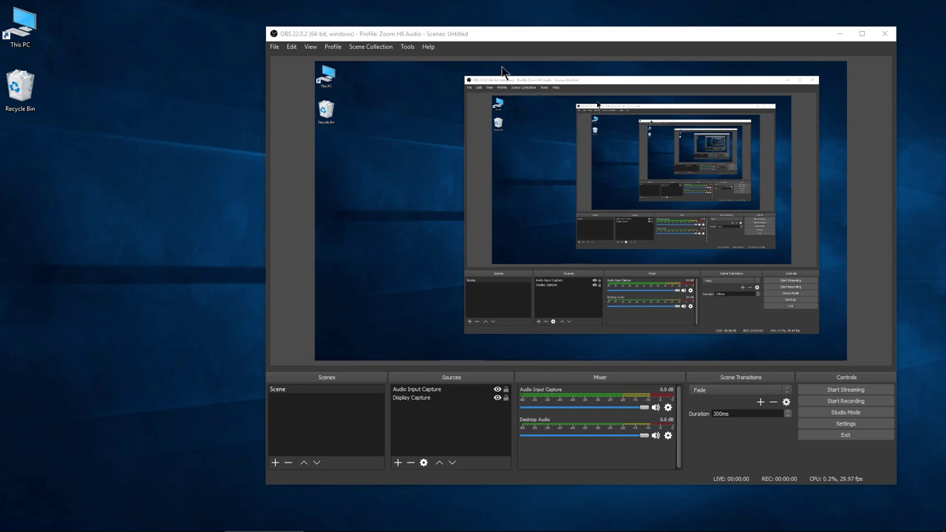
{"action": "left_click_drag", "start_coordinate": [509, 41], "coordinate": [514, 40]}
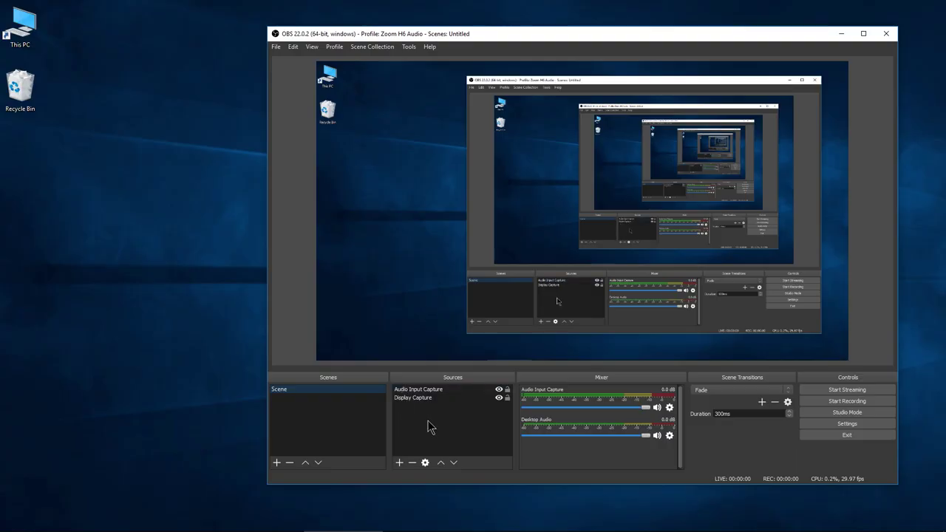
Add a new Video Capture Device source from the Sources context menu
{"action": "right_click", "coordinate": [428, 421]}
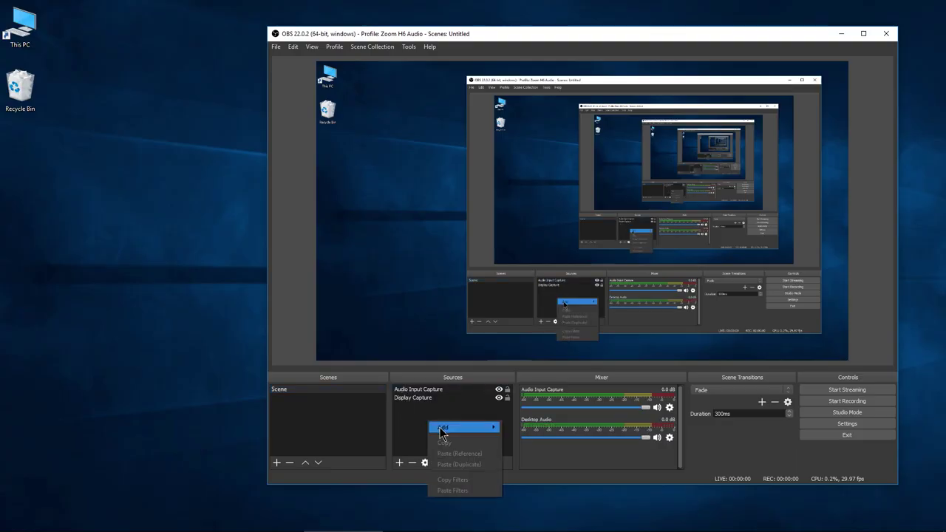
{"action": "mouse_move", "coordinate": [442, 429]}
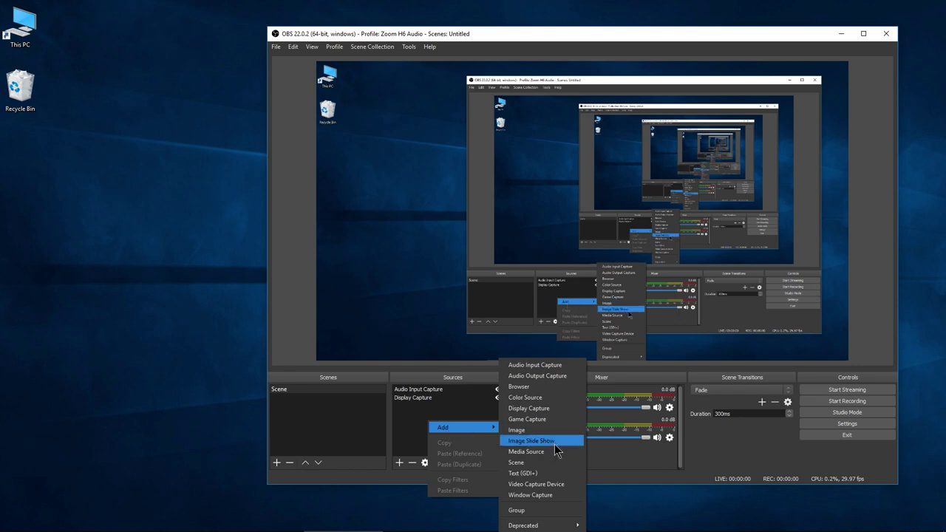
{"action": "left_click", "coordinate": [553, 484]}
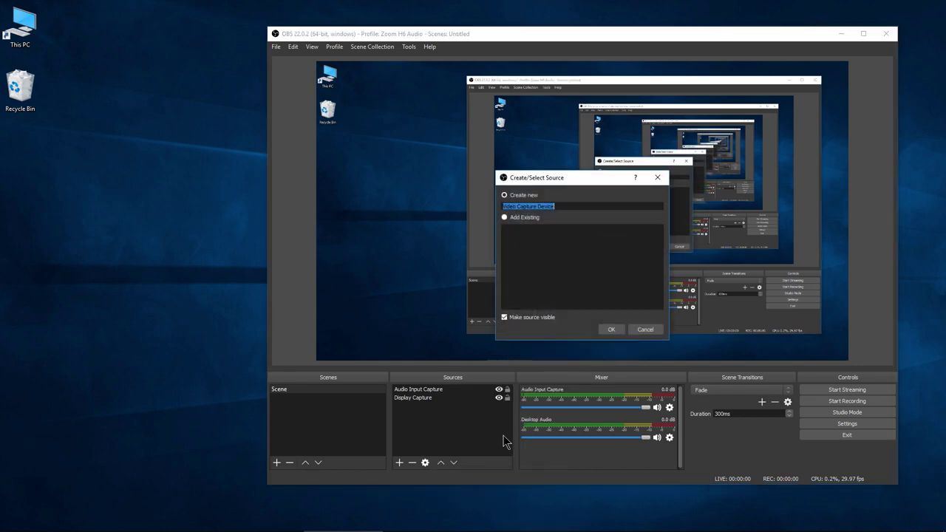
{"action": "left_click", "coordinate": [612, 330]}
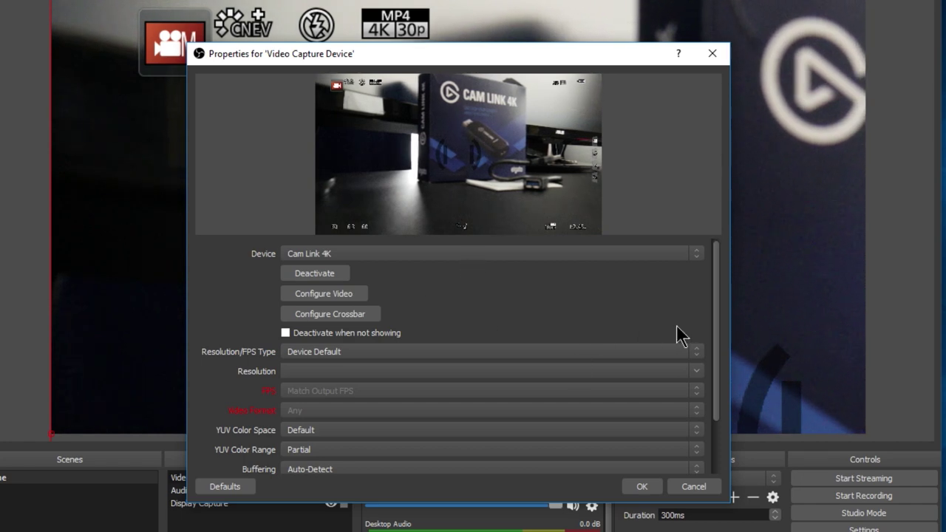
Accept the Cam Link 4K Video Capture Device properties with OK
{"action": "mouse_move", "coordinate": [711, 309]}
{"action": "left_mouse_down"}
{"action": "mouse_move", "coordinate": [713, 348]}
{"action": "mouse_move", "coordinate": [709, 318]}
{"action": "left_mouse_up"}
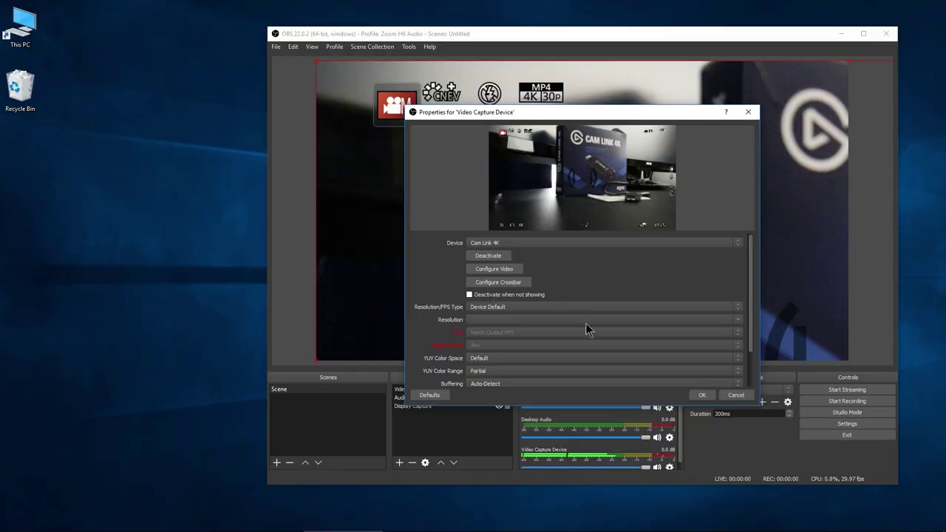
{"action": "left_click", "coordinate": [701, 395]}
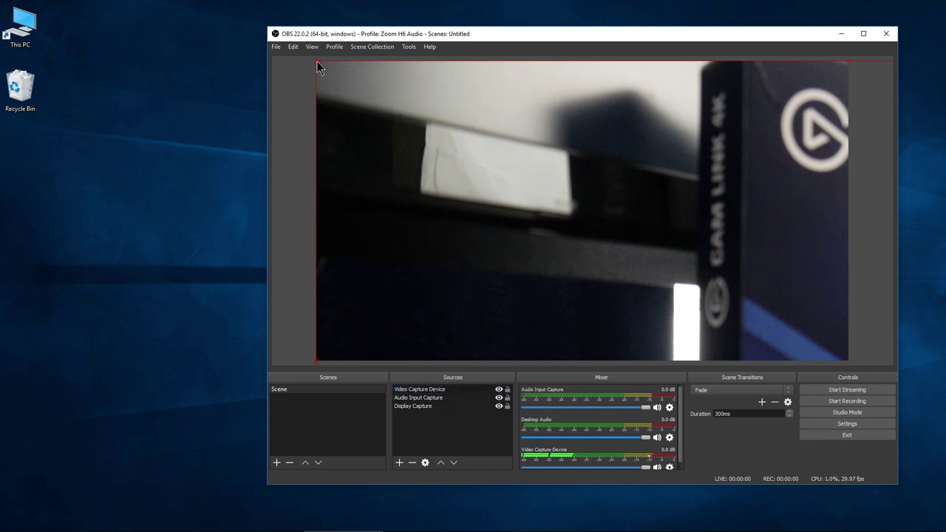
Shrink the Video Capture Device source by its corners, then stretch it to fill the canvas
{"action": "left_click_drag", "start_coordinate": [405, 128], "coordinate": [460, 152]}
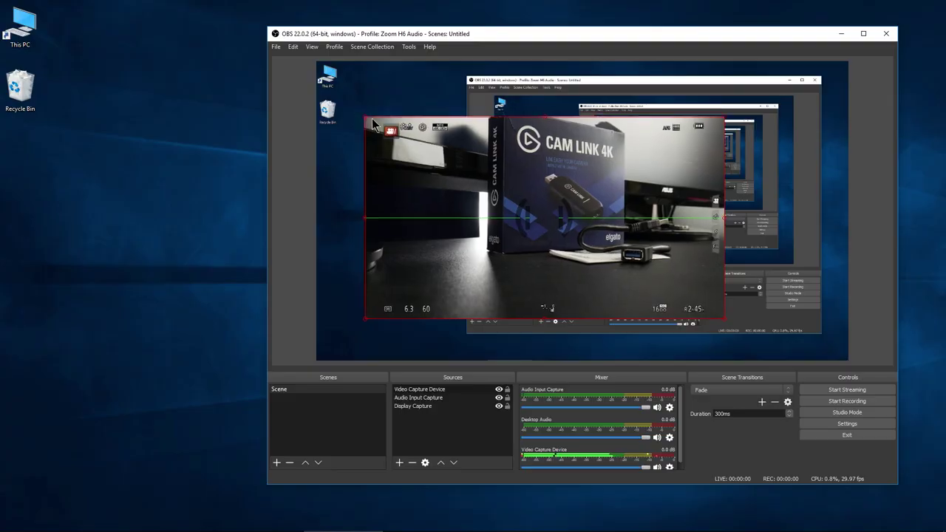
{"action": "left_click_drag", "start_coordinate": [351, 110], "coordinate": [327, 96]}
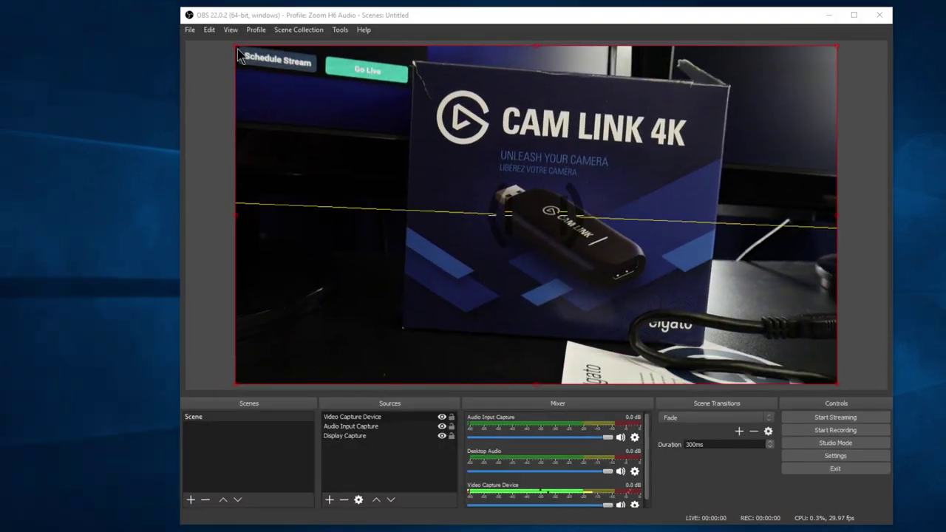
{"action": "mouse_move", "coordinate": [235, 47]}
{"action": "left_mouse_down"}
{"action": "mouse_move", "coordinate": [489, 185]}
{"action": "mouse_move", "coordinate": [239, 56]}
{"action": "left_mouse_up"}
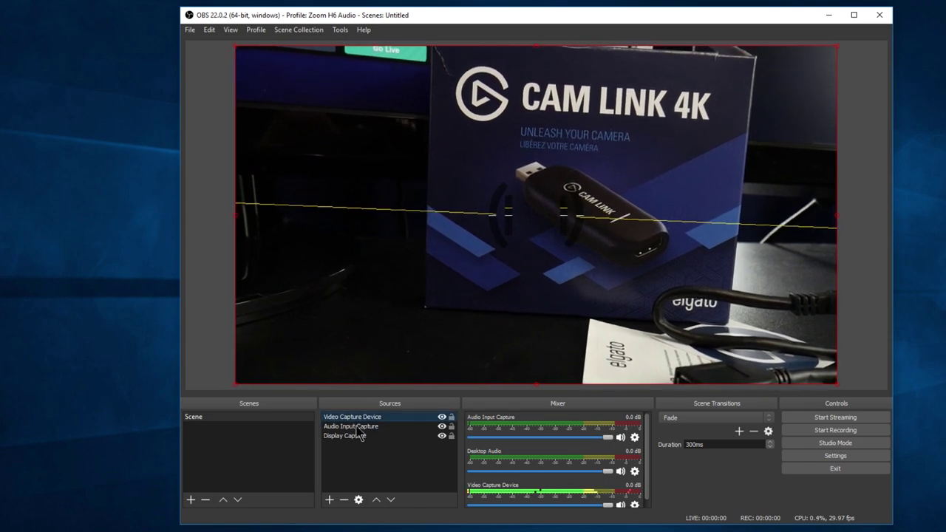
Hide and re-show the Video Capture Device source, then close OBS Studio
{"action": "left_click", "coordinate": [442, 417]}
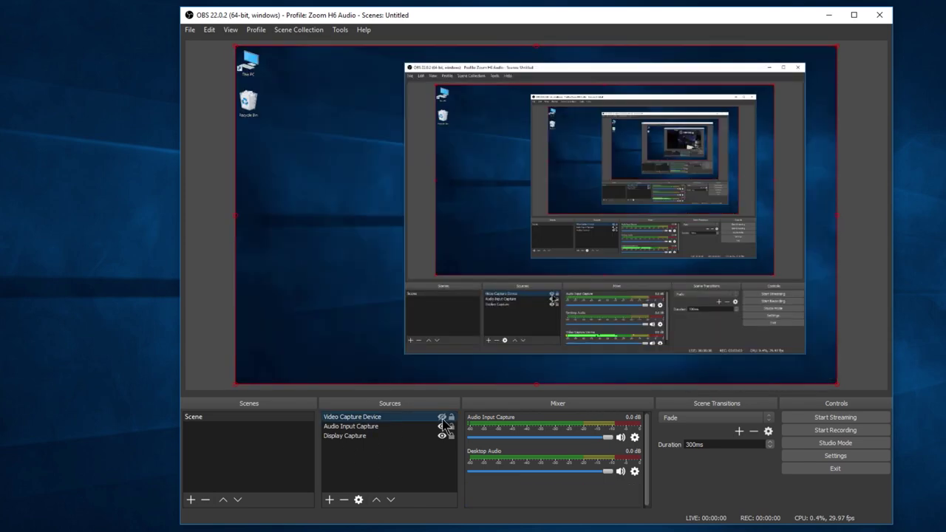
{"action": "left_click", "coordinate": [442, 418]}
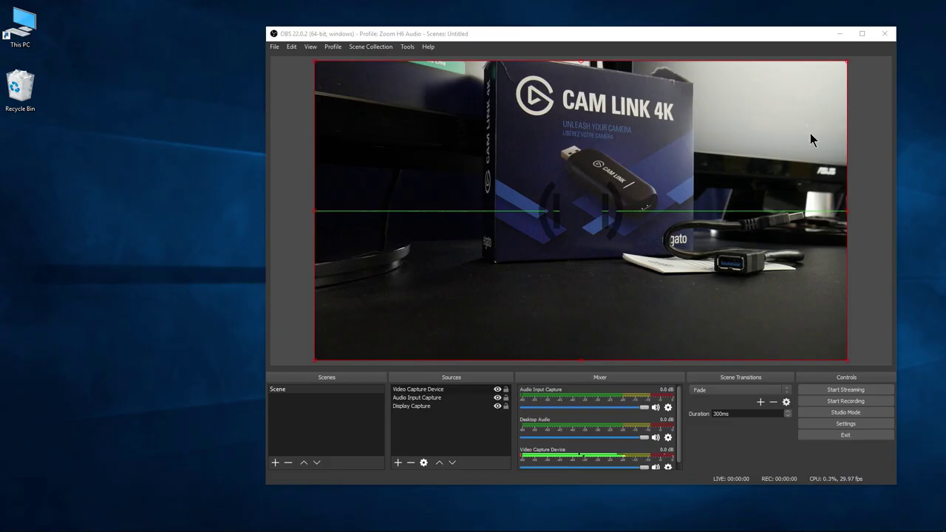
{"action": "left_click", "coordinate": [883, 33]}
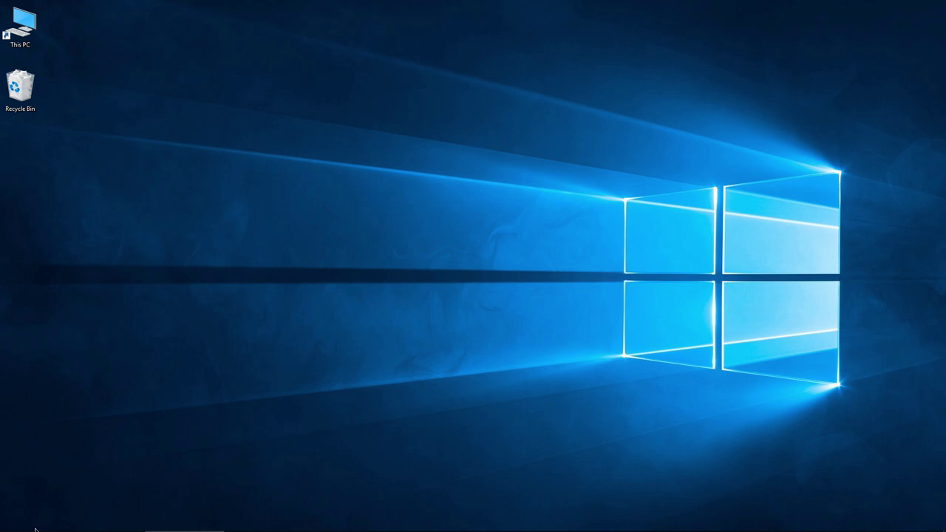
Launch Game Capture HD to view the Cam Link 4K 1080p30 feed, then close it
{"action": "left_click", "coordinate": [11, 521]}
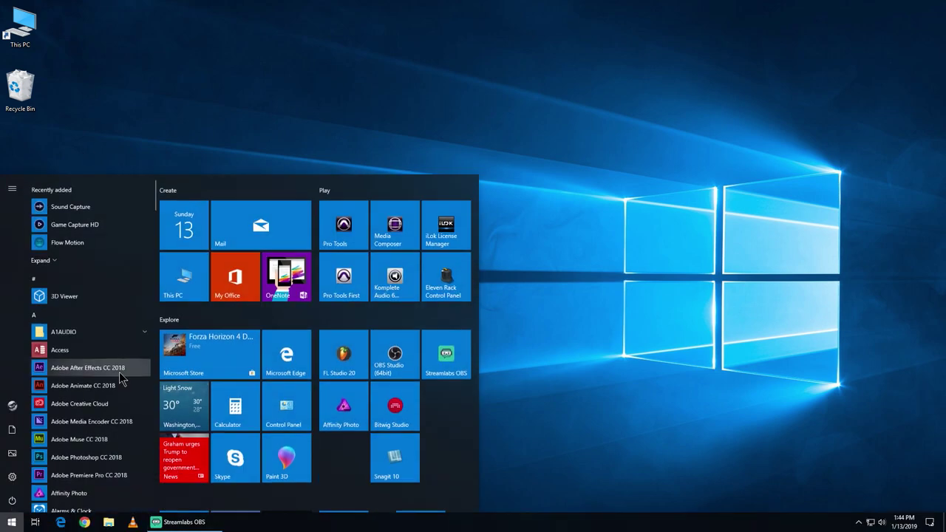
{"action": "left_click", "coordinate": [94, 226]}
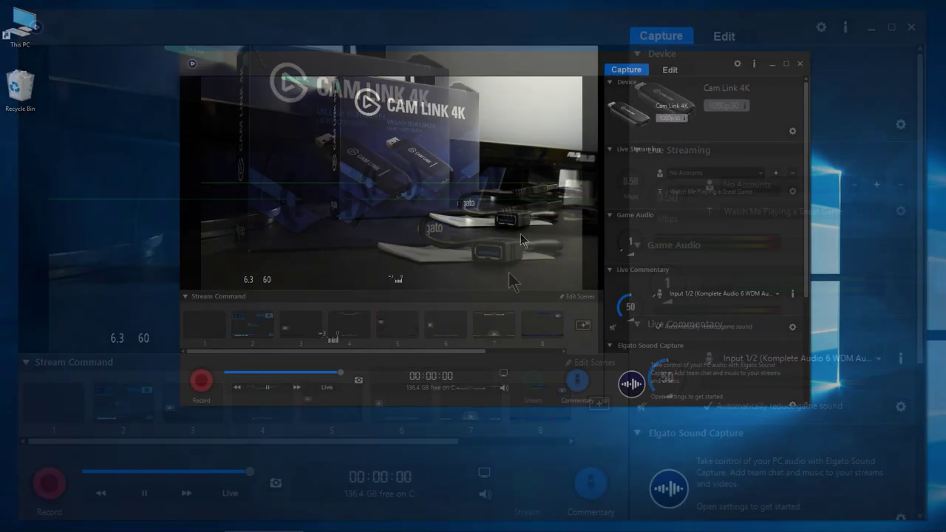
{"action": "left_click", "coordinate": [798, 65]}
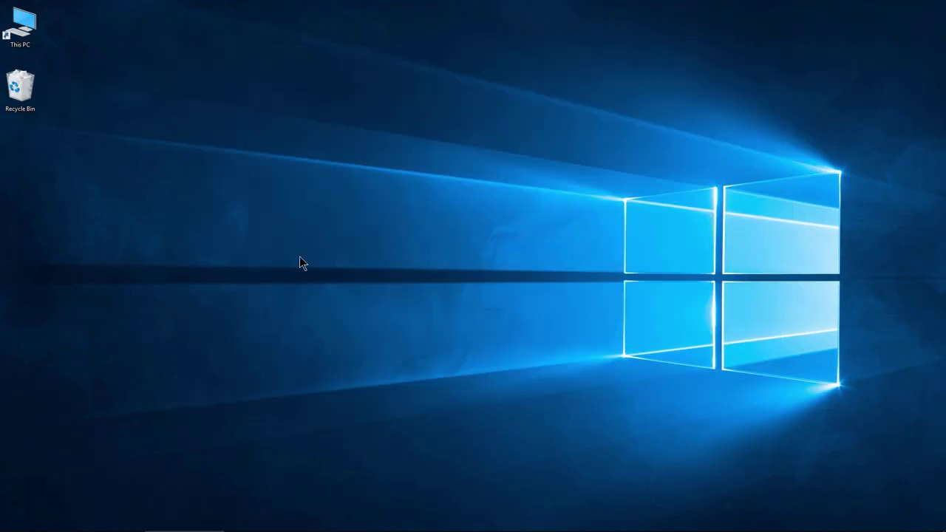
Search Start for 'came' and launch the Windows Camera app
{"action": "key", "text": "super"}
{"action": "type", "text": "came"}
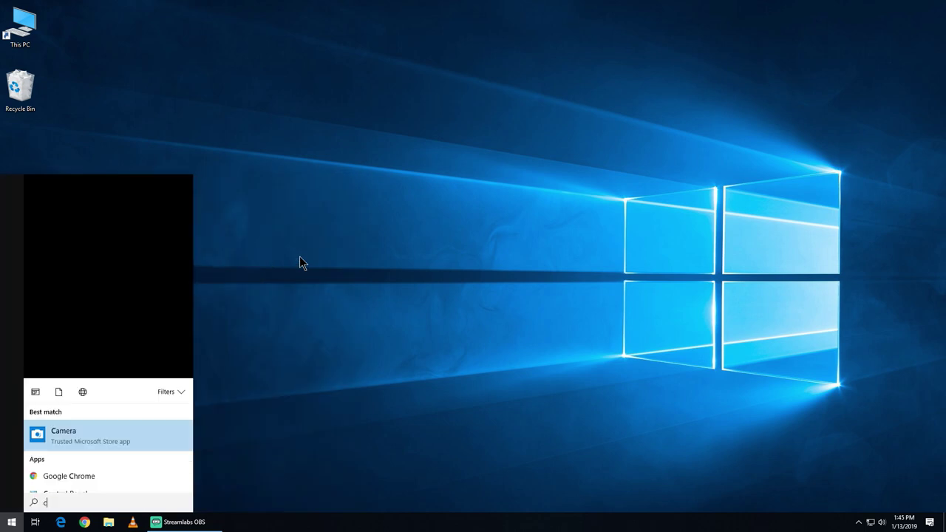
{"action": "left_click", "coordinate": [70, 238]}
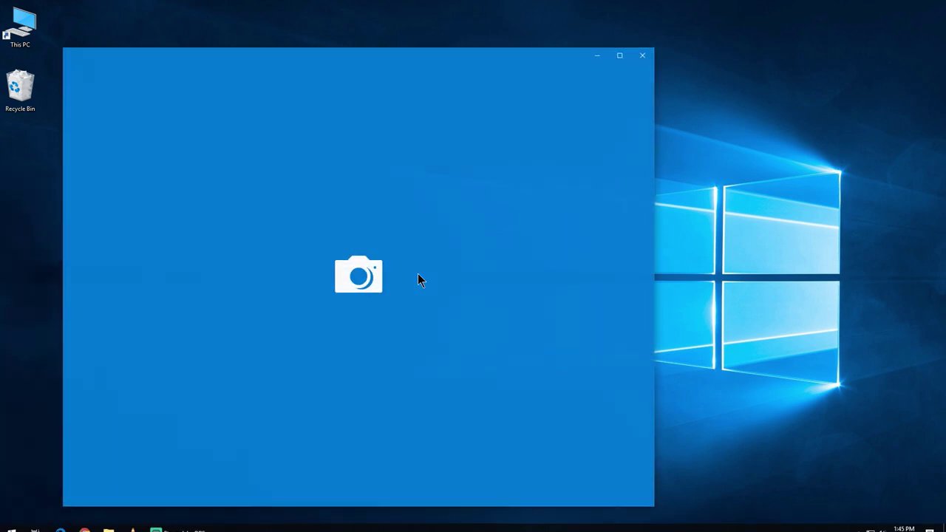